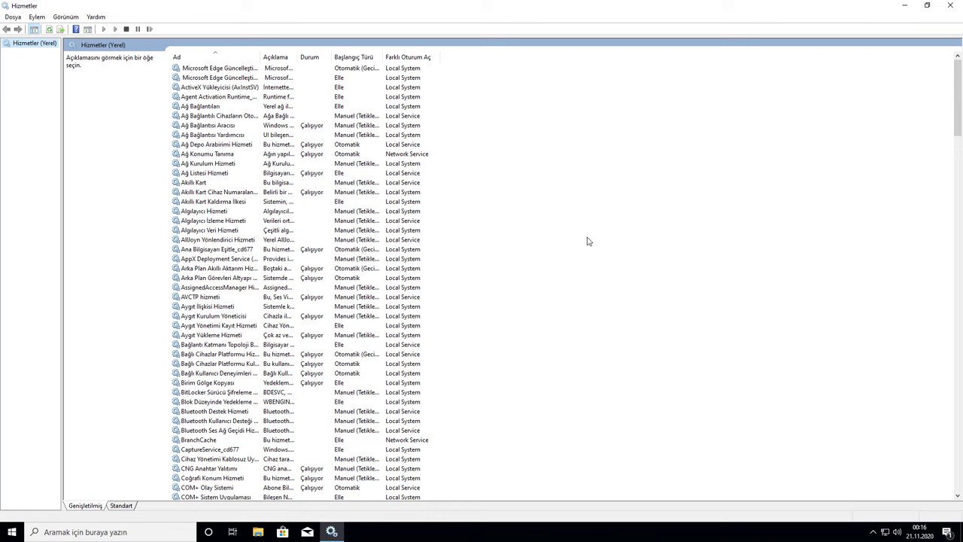
Open the properties of the Windows Update service and set its startup type to Devre Dışı.
click(234, 269)
key(w)
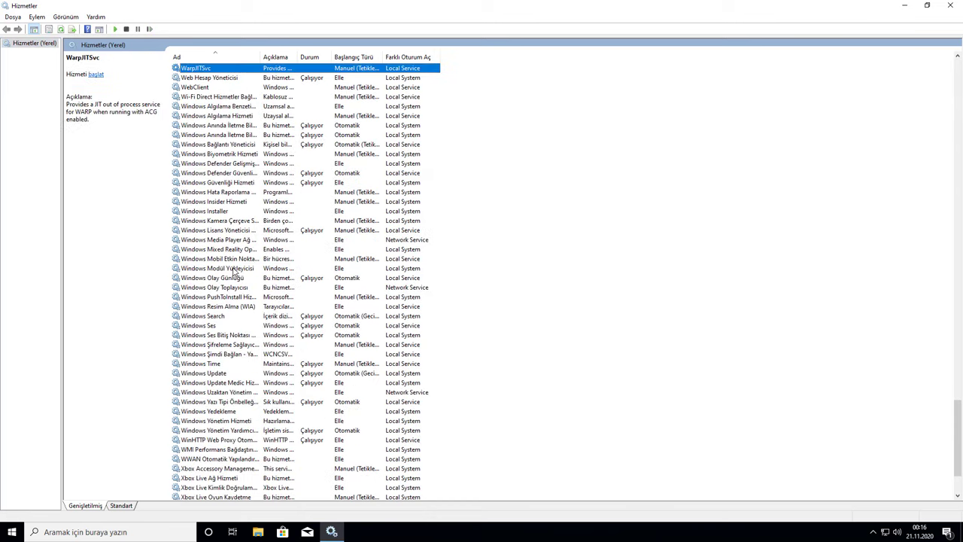
click(221, 374)
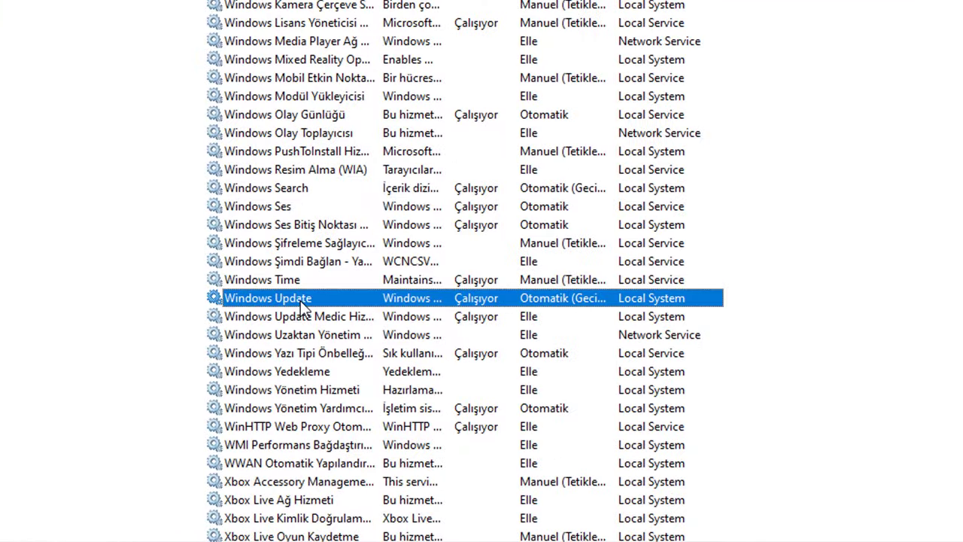
double_click(300, 300)
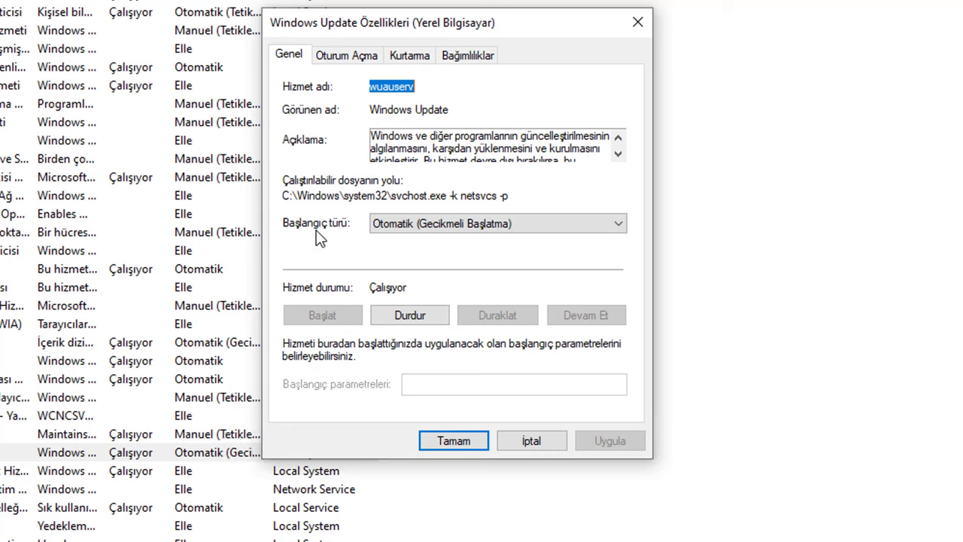
click(441, 224)
click(414, 279)
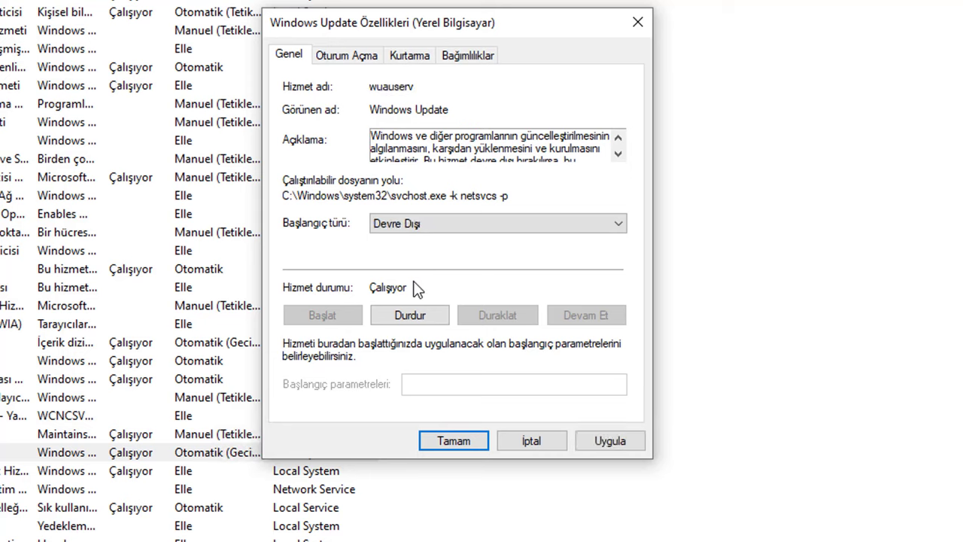
Set the Windows Update service's first-failure recovery action to Eylem yürütme and its failure count reset to 9999 days, apply, and close Hizmetler.
click(412, 57)
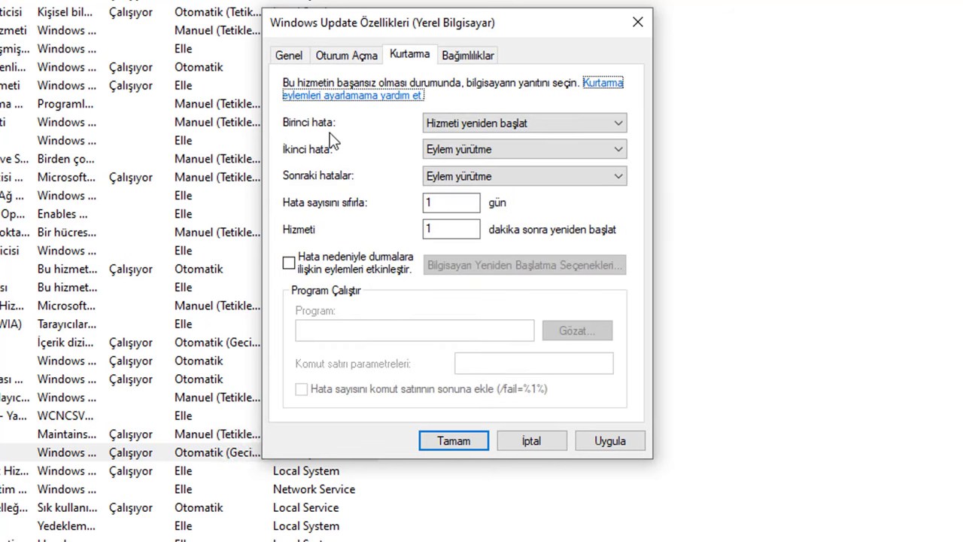
click(475, 125)
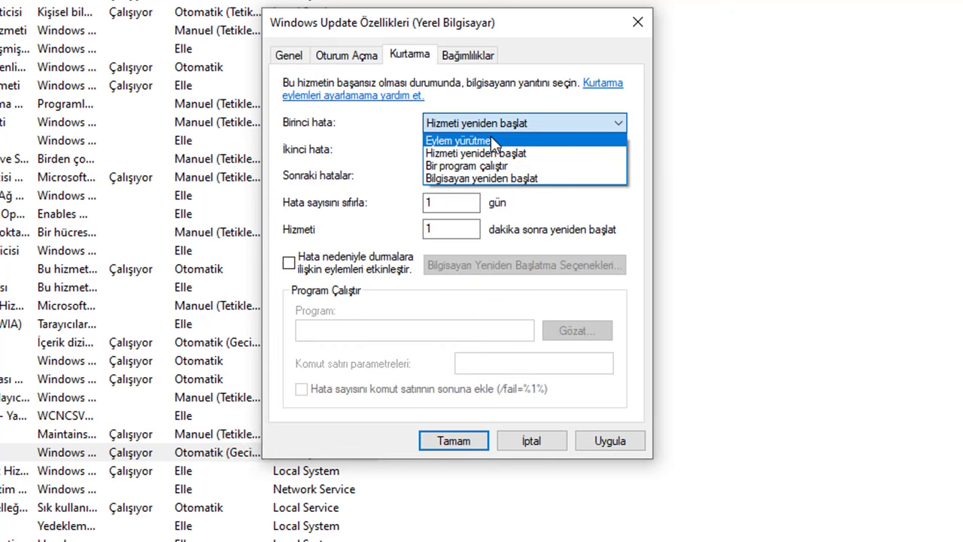
click(491, 140)
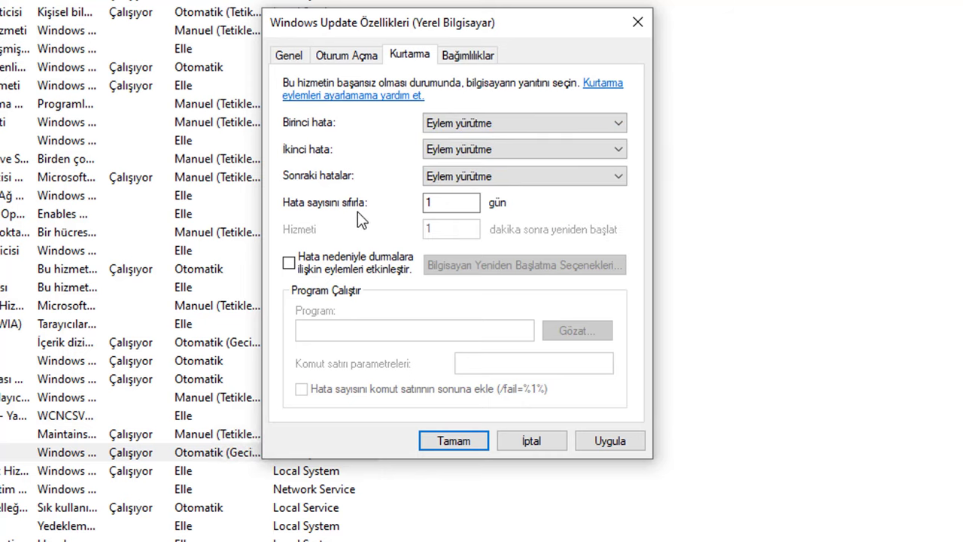
click(433, 202)
key(BackSpace)
text(9999)
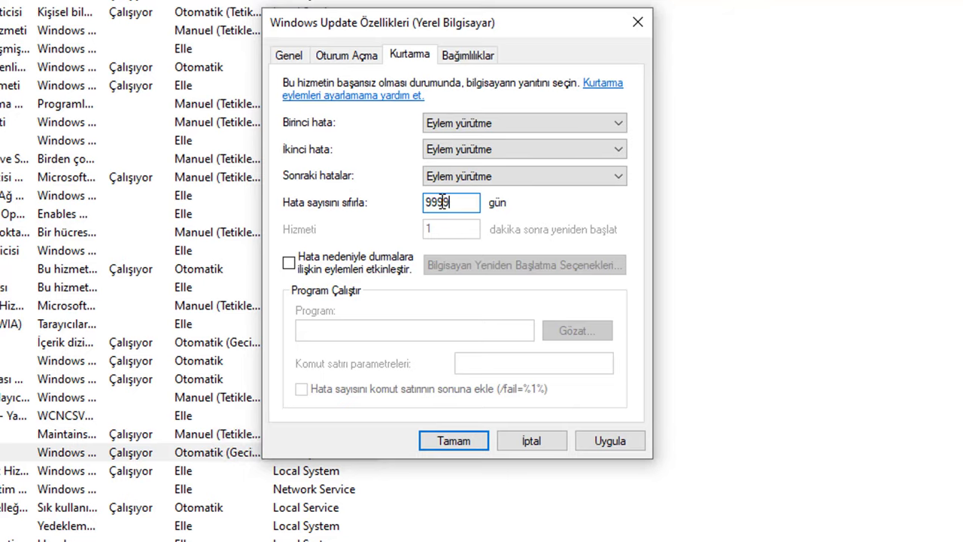
click(598, 444)
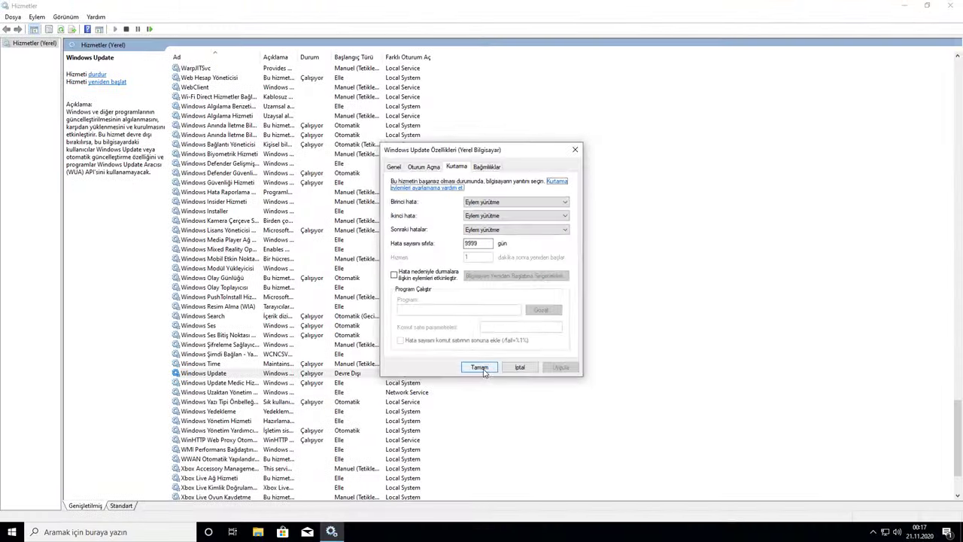
click(480, 367)
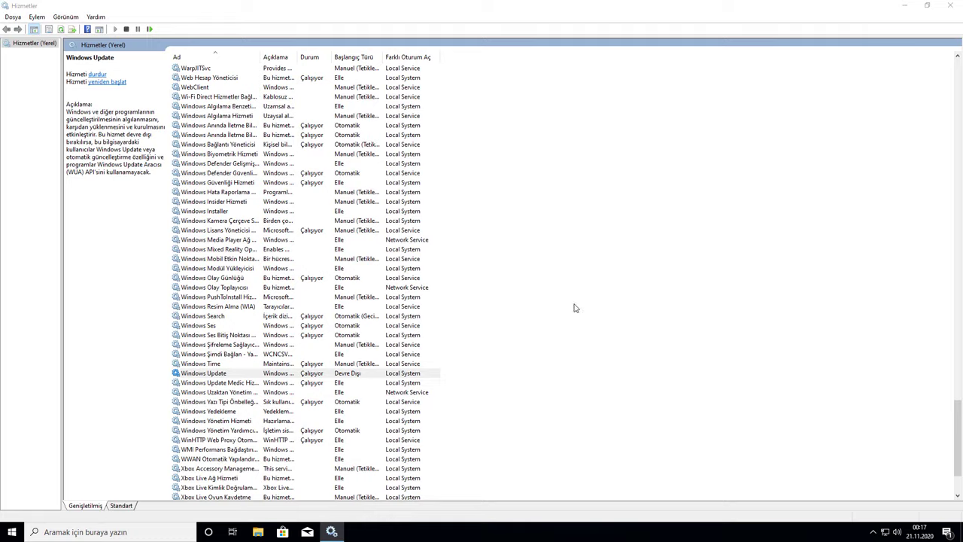
click(951, 6)
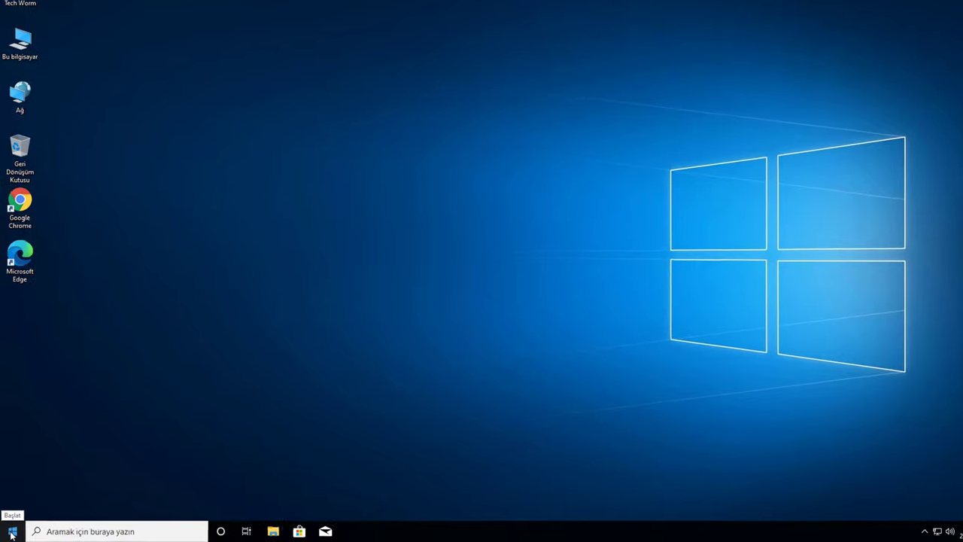
Open the Local Group Policy Editor by running gpedit.msc.
right_click(11, 535)
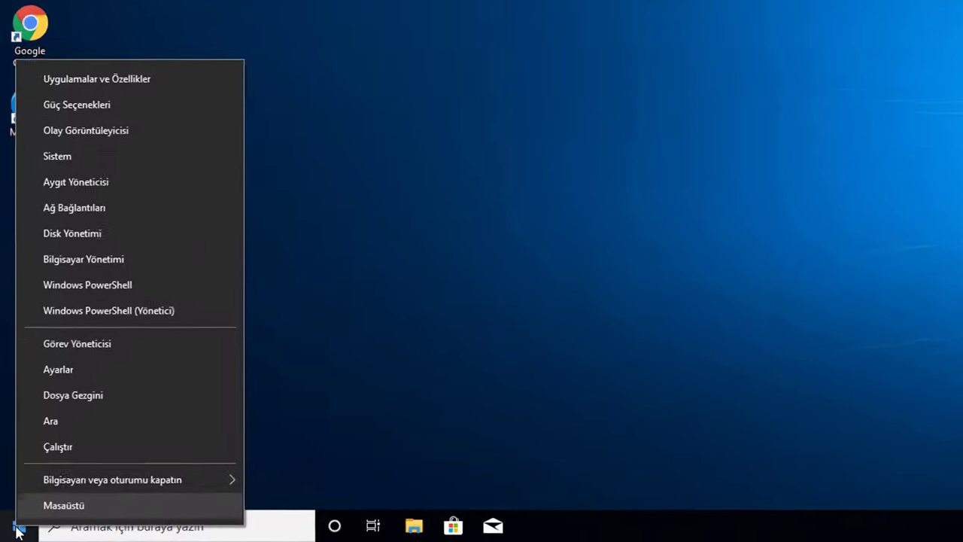
click(27, 478)
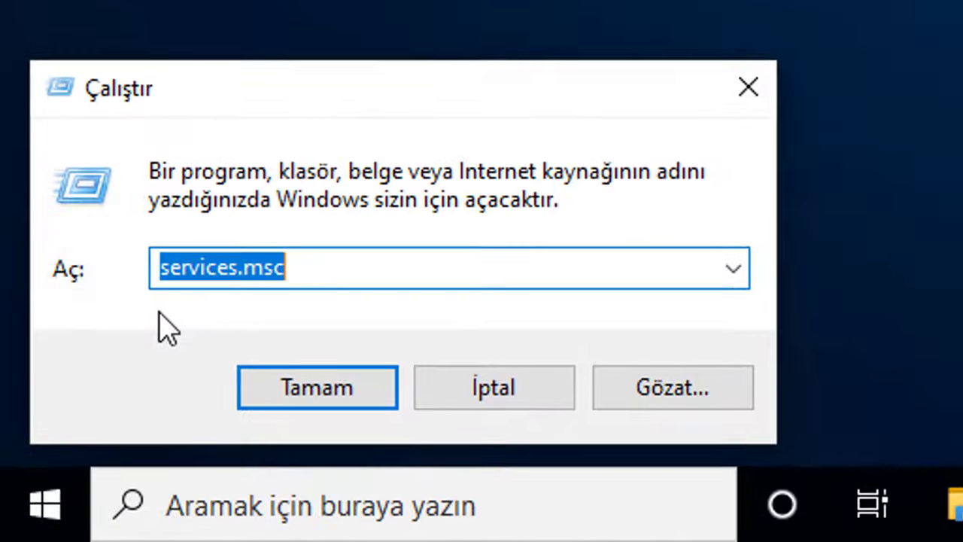
click(284, 322)
drag(285, 321, 11, 292)
text(gpedit)
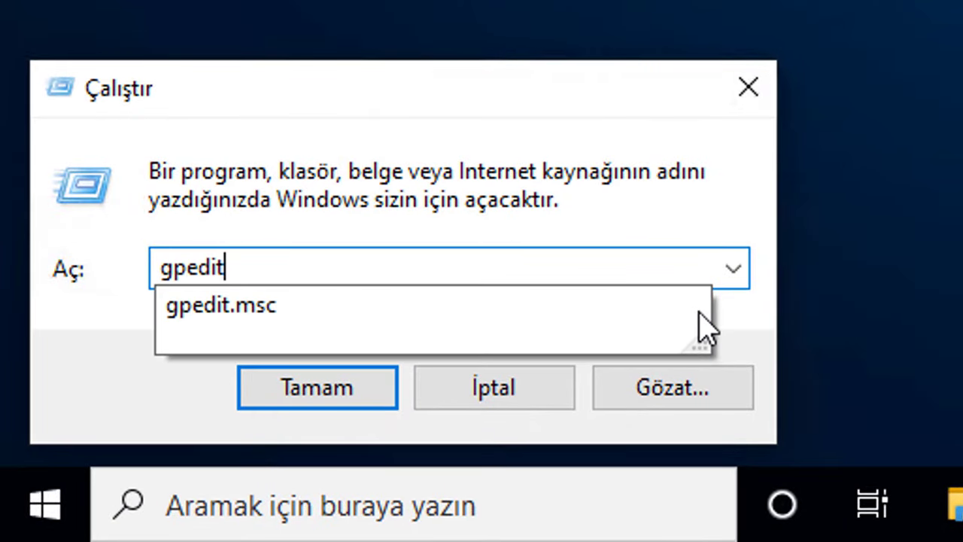
text(.msc)
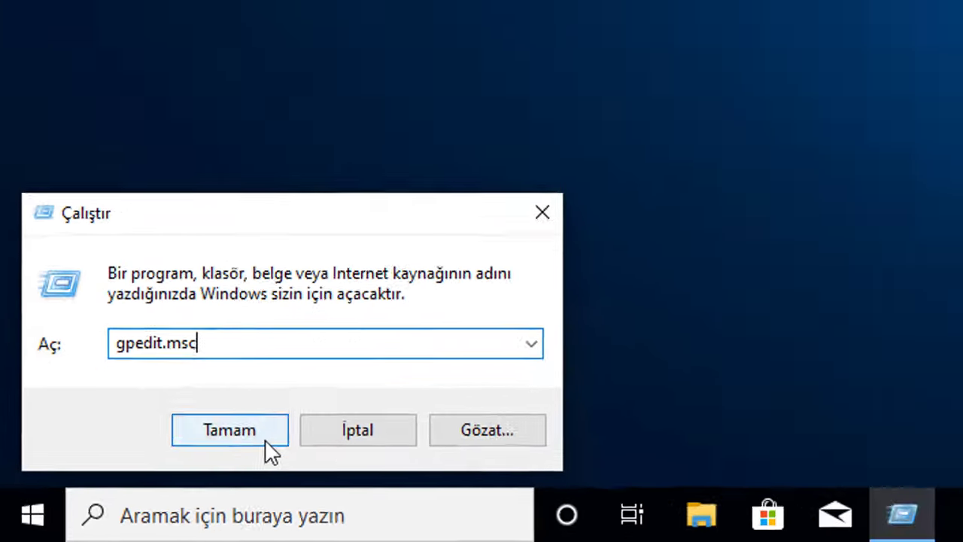
click(316, 387)
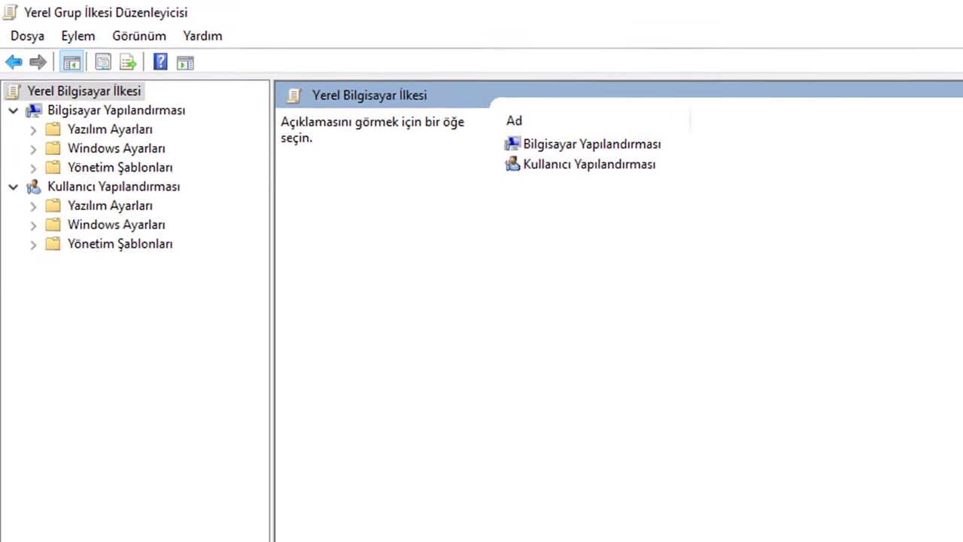
Open the Windows Update policies under Bilgisayar Yapılandırması > Yönetim Şablonları > Windows Bileşenleri.
click(151, 113)
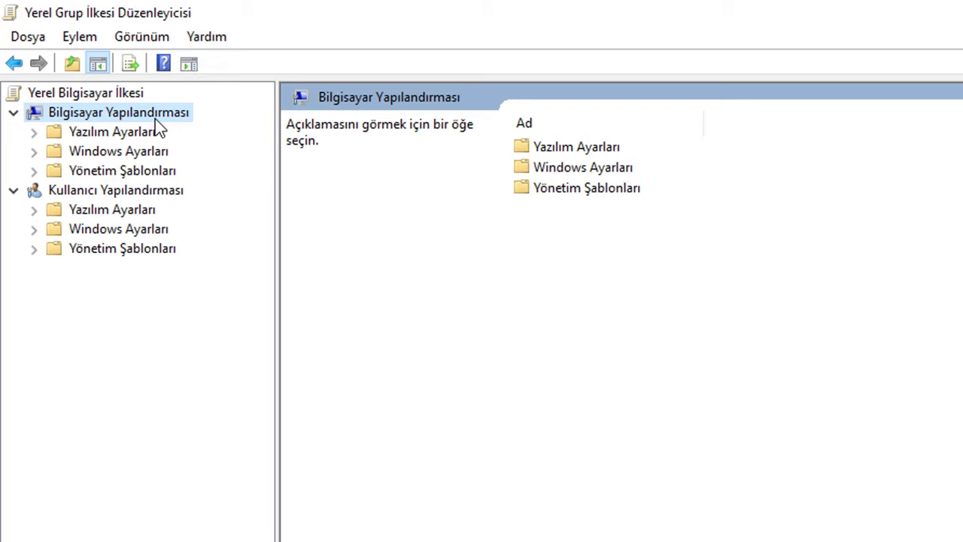
click(150, 192)
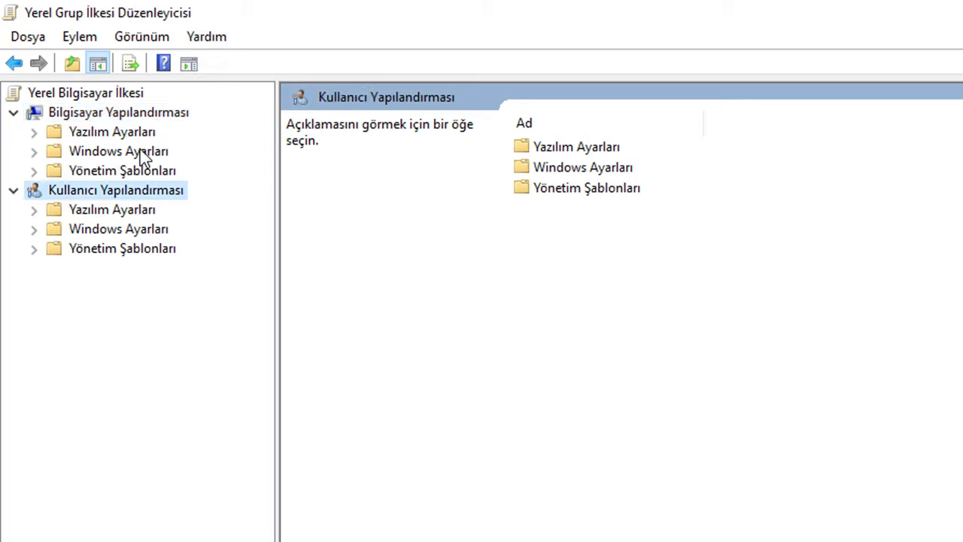
click(130, 113)
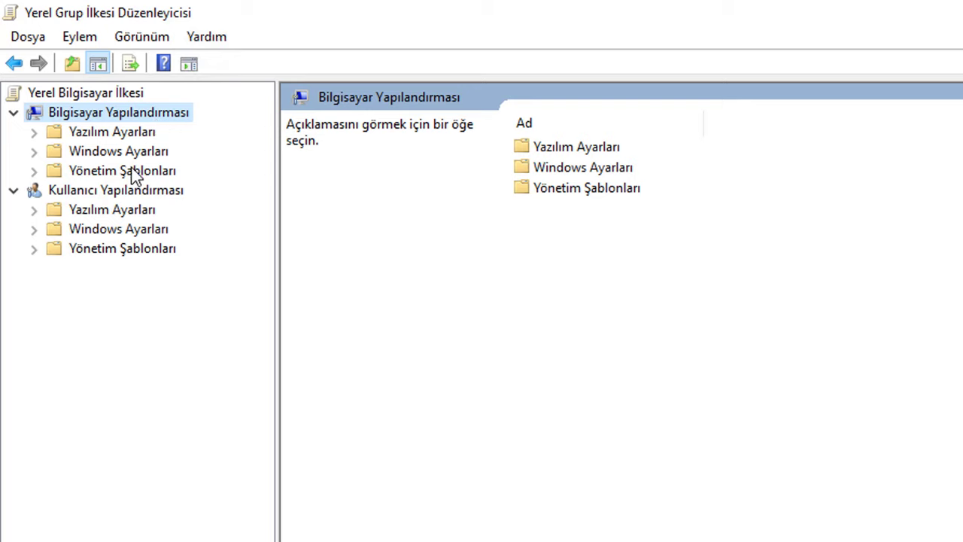
click(34, 171)
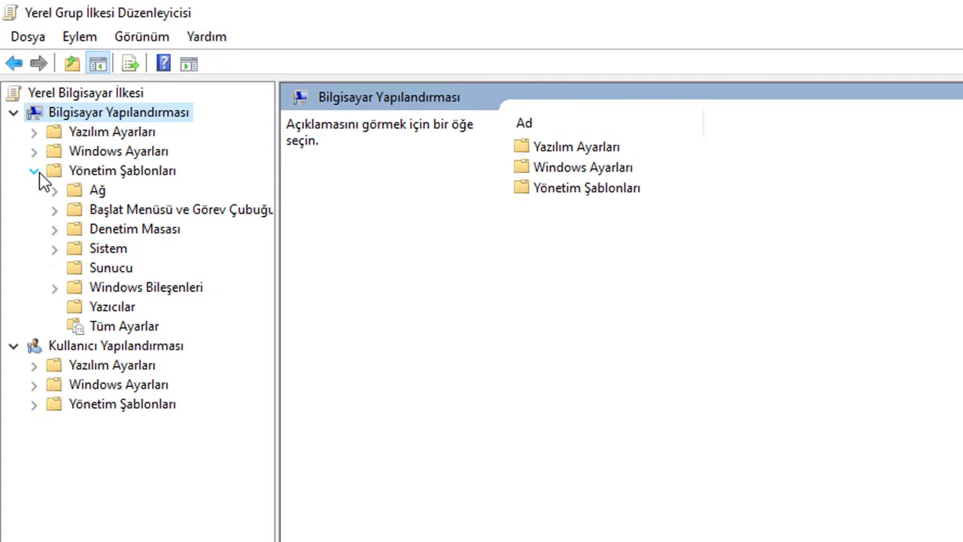
click(54, 287)
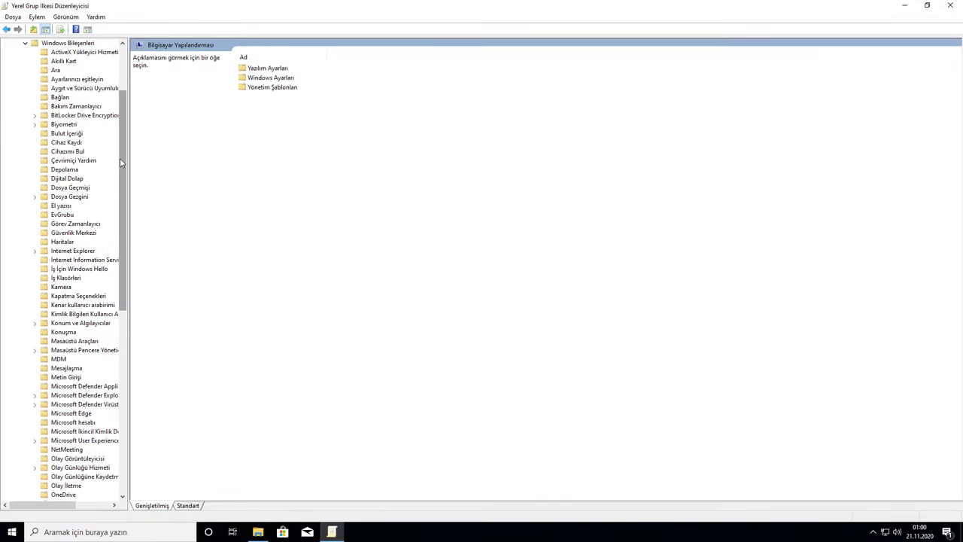
drag(120, 158, 133, 356)
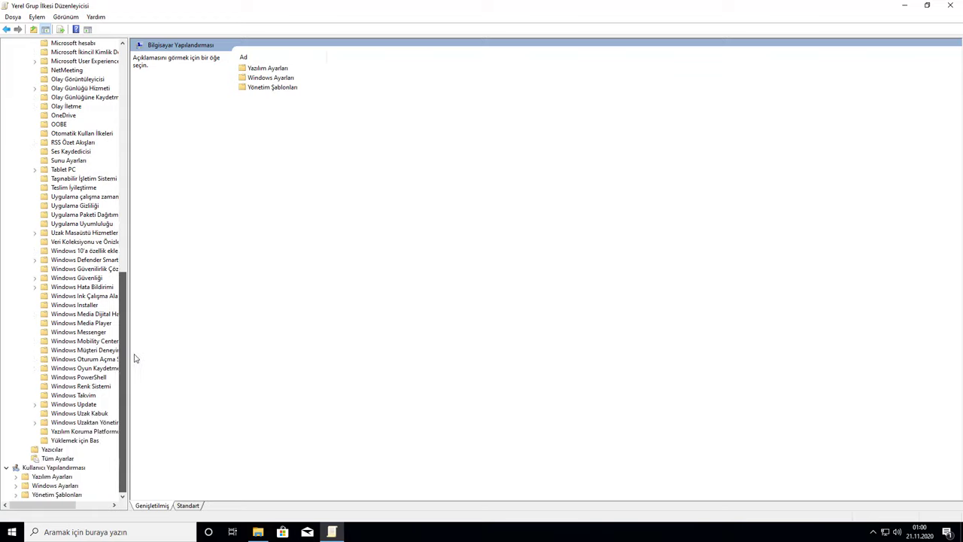
click(74, 404)
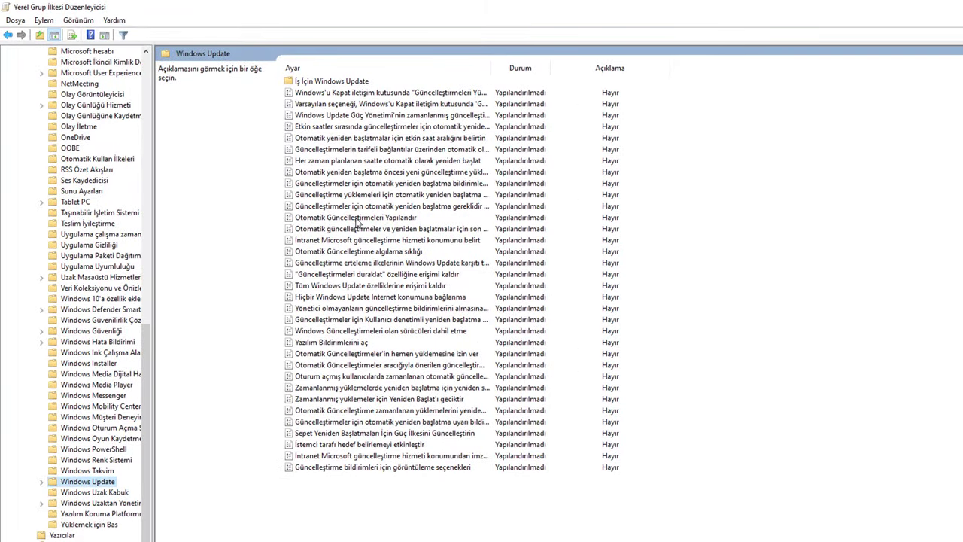
Set the policy "Otomatik Güncelleştirmeleri Yapılandır" to Devre dışı bırakıldı and apply it.
double_click(389, 218)
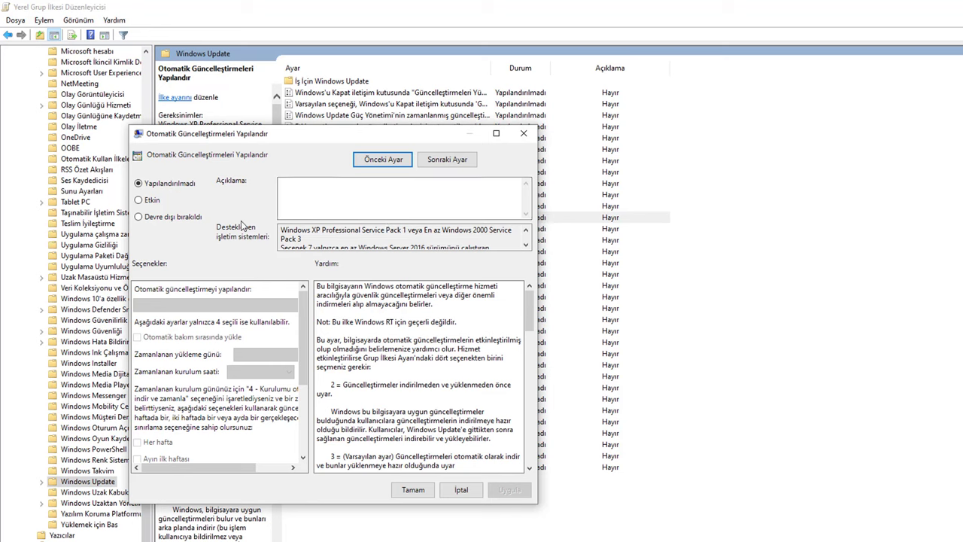
click(153, 219)
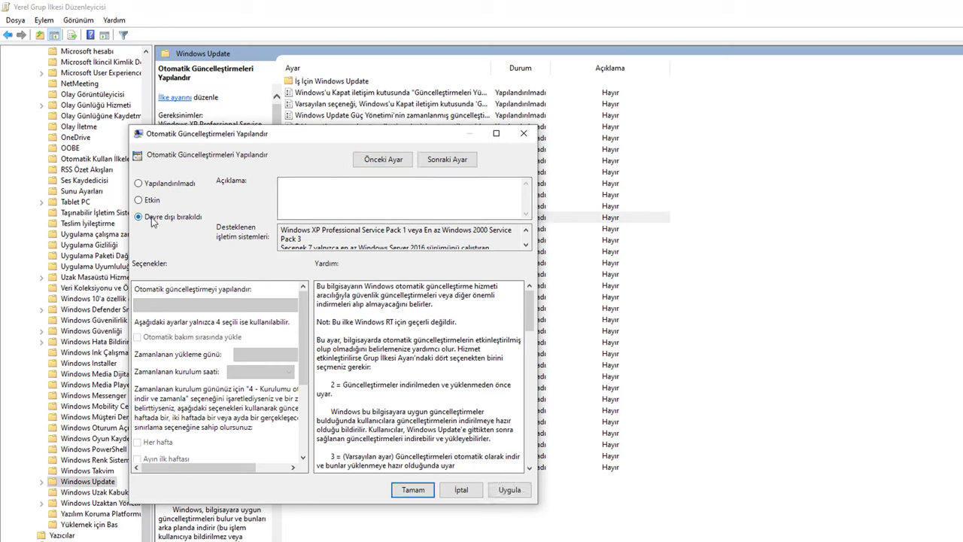
click(512, 491)
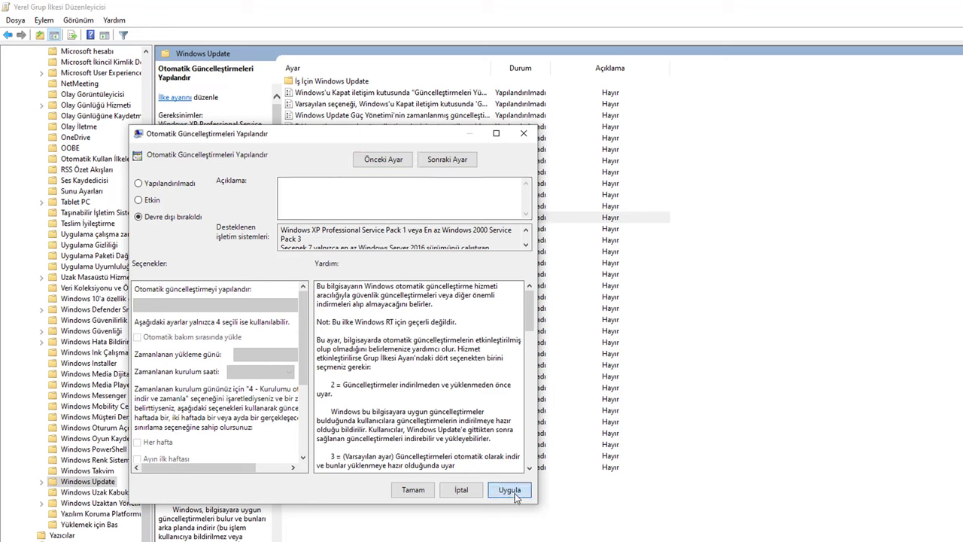
click(413, 490)
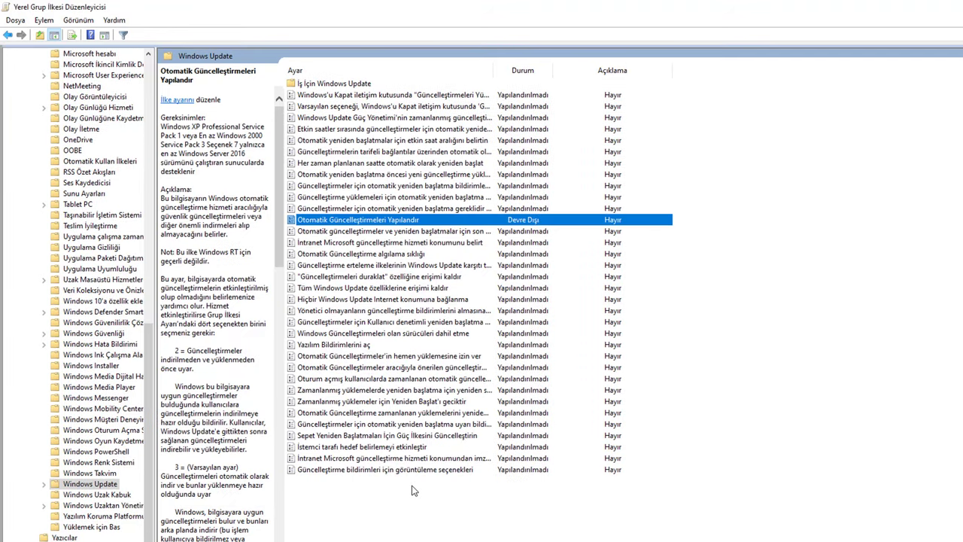
Set the policy "Hiçbir Windows Update Internet konumuna bağlanma" to Etkin and apply it.
double_click(351, 305)
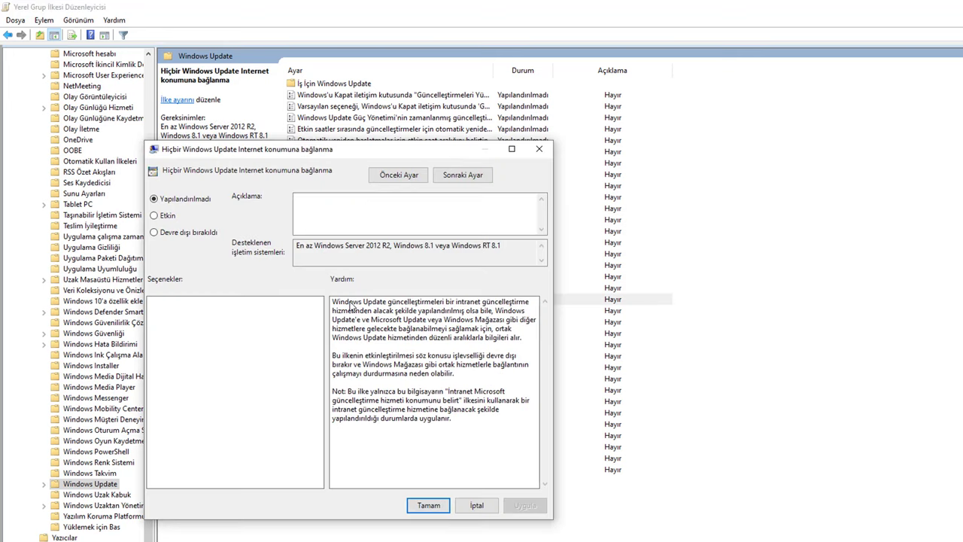
click(166, 220)
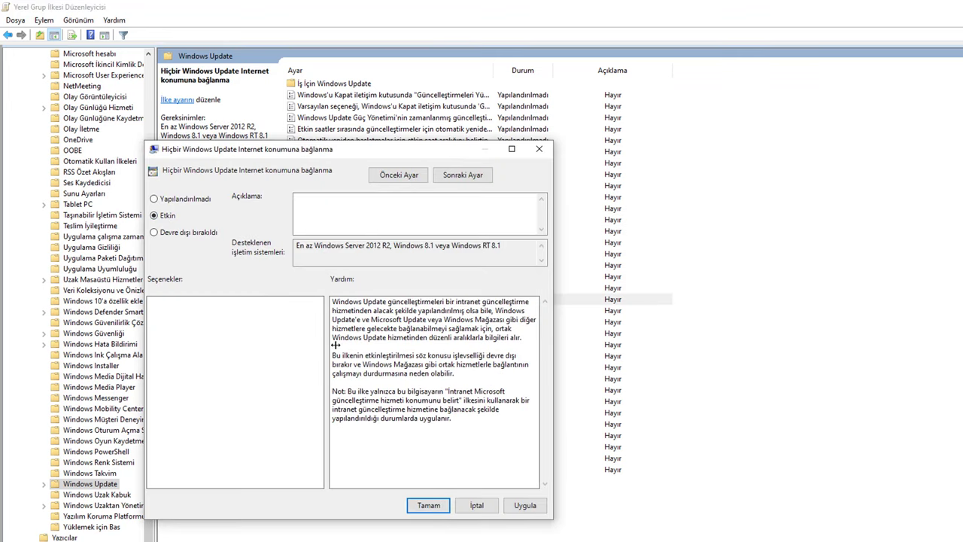
click(523, 507)
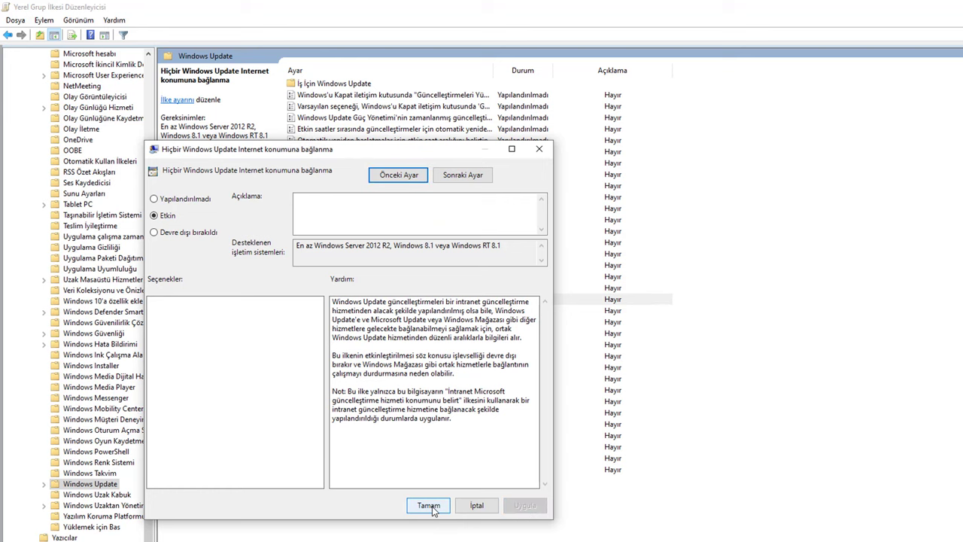
click(429, 506)
Collapse Windows Bileşenleri and Yönetim Şablonları under Bilgisayar Yapılandırması.
drag(151, 484, 146, 161)
click(32, 162)
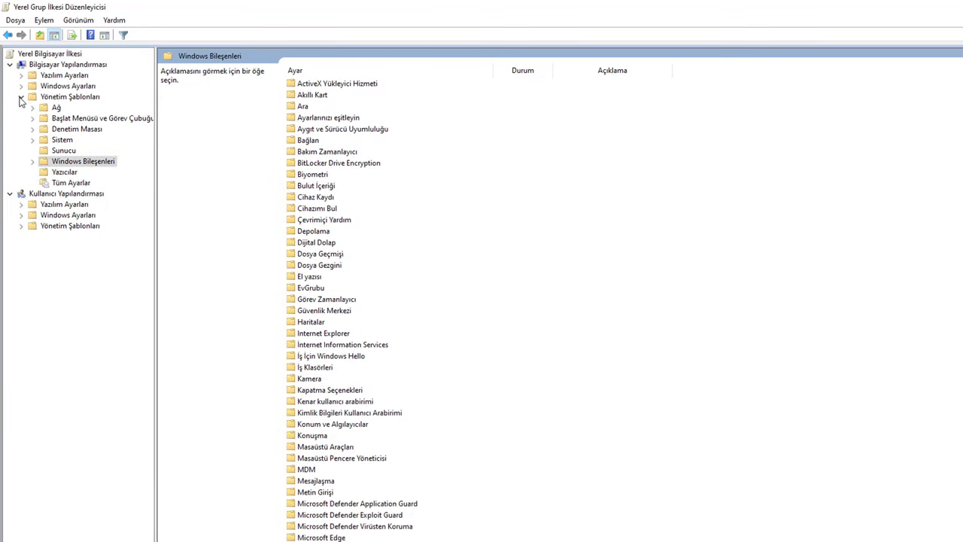
click(21, 97)
Open the Windows Update policies under Kullanıcı Yapılandırması > Yönetim Şablonları > Windows Bileşenleri.
click(44, 109)
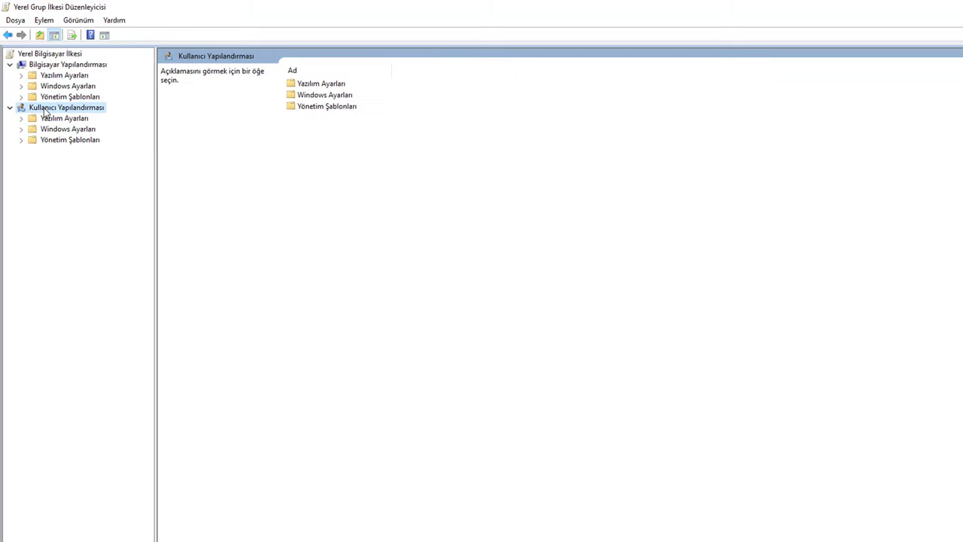
click(48, 143)
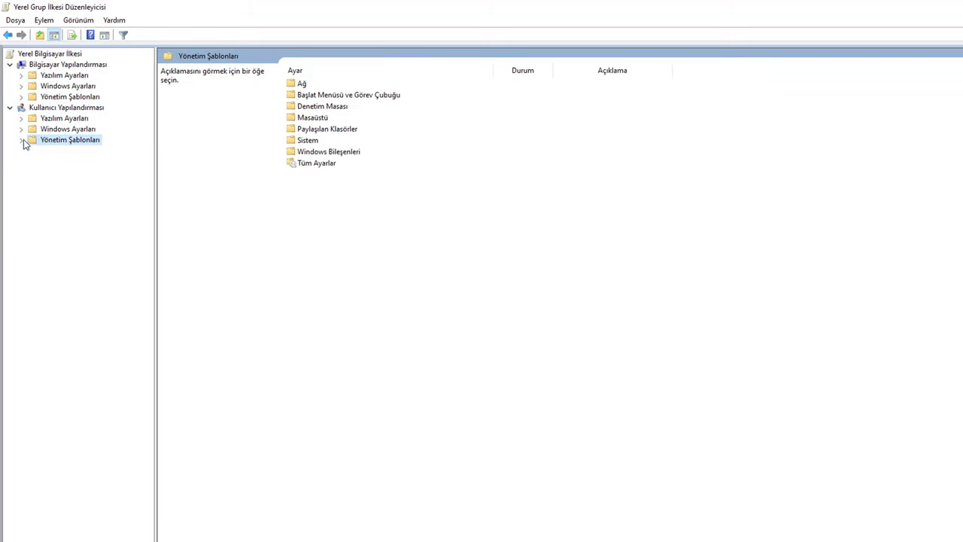
click(21, 140)
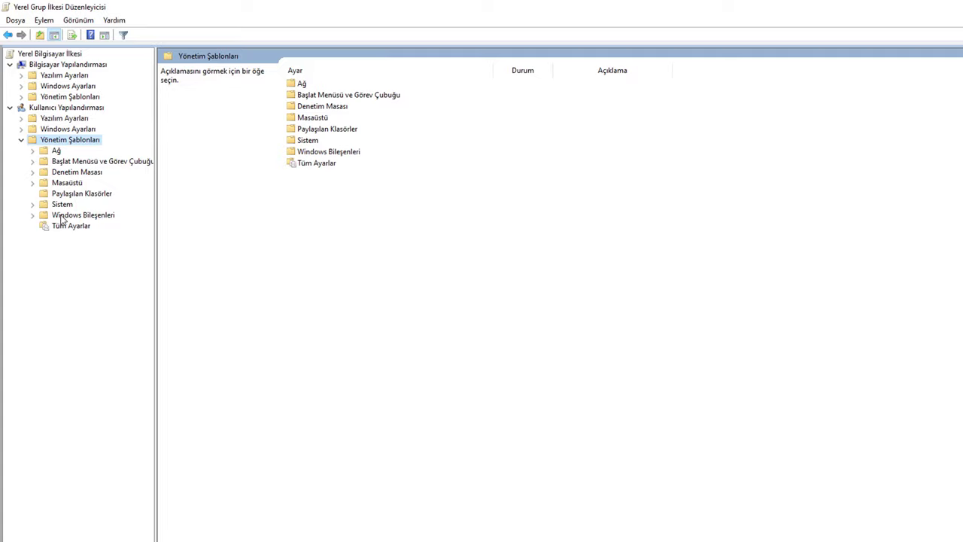
click(34, 216)
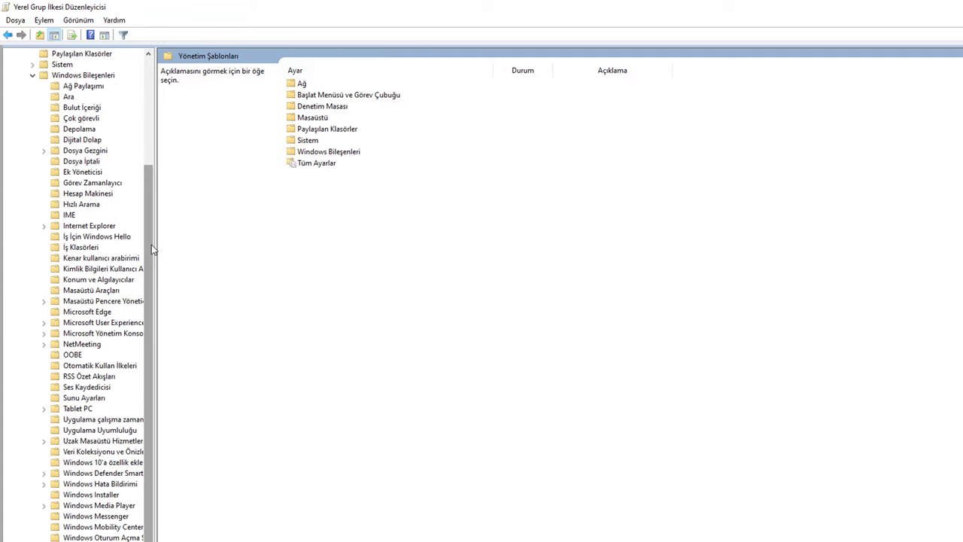
scroll(151, 245, down, 1)
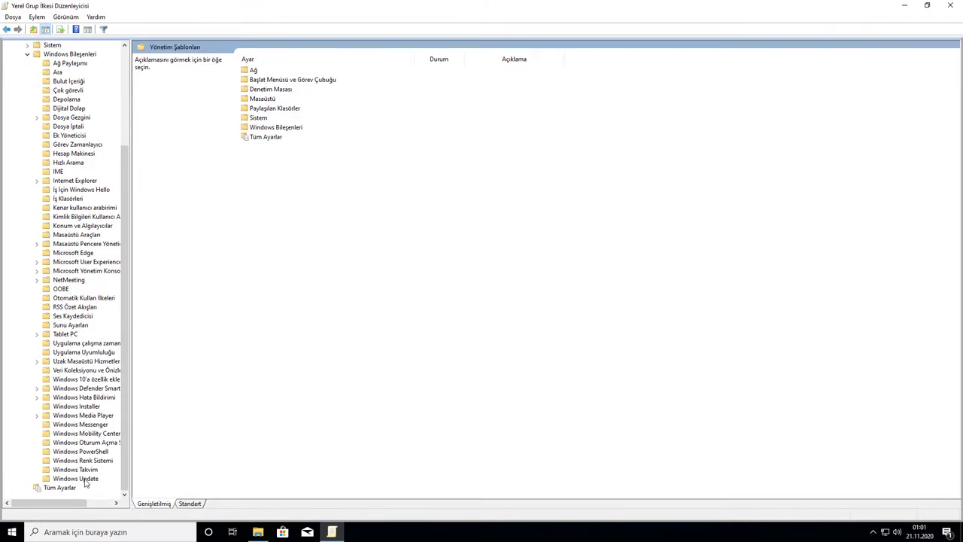
click(85, 479)
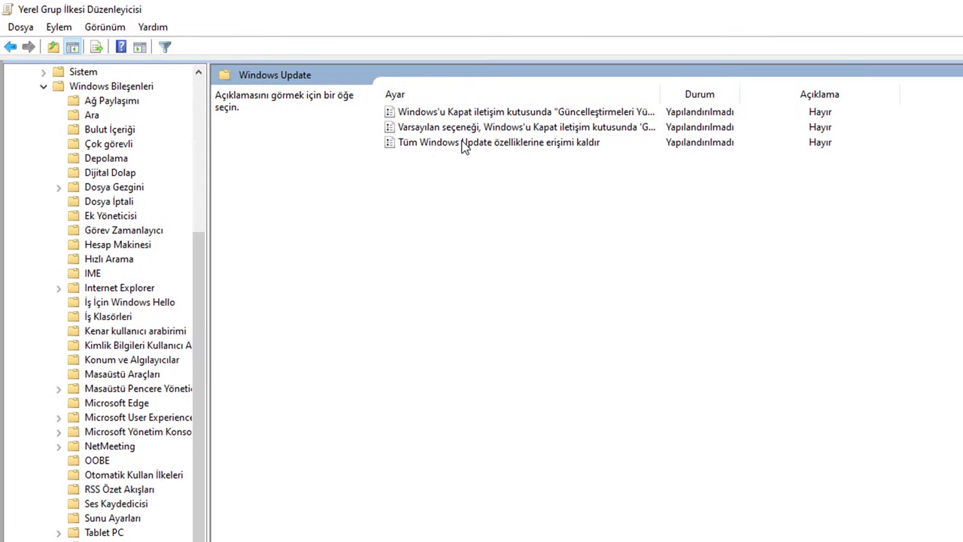
Set the policy "Tüm Windows Update özelliklerine erişimi kaldır" to Etkin, apply it and close the Group Policy Editor.
double_click(464, 146)
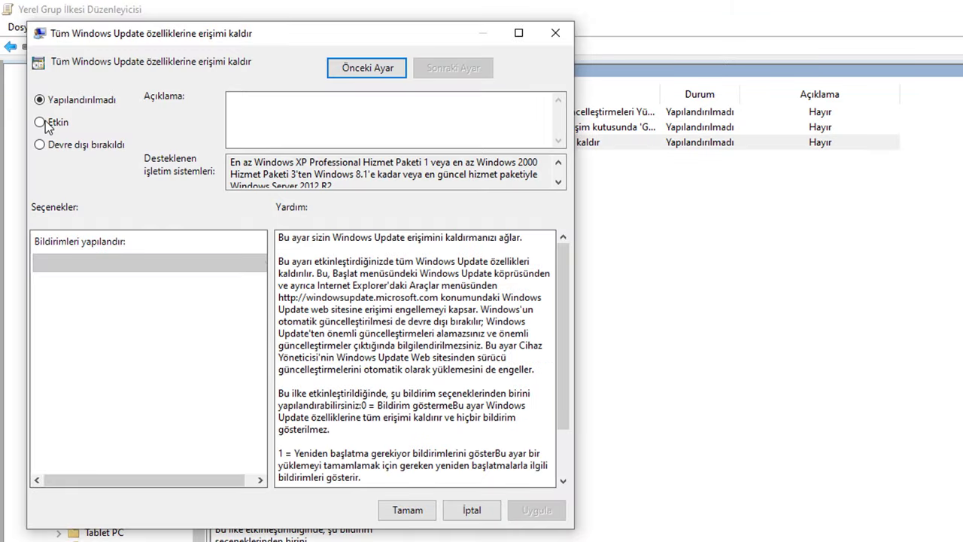
click(52, 124)
click(536, 511)
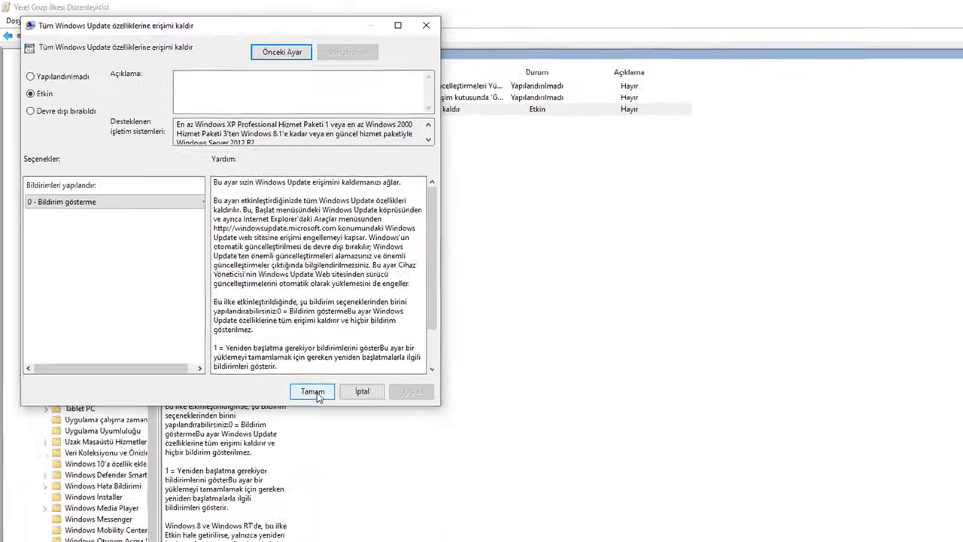
click(412, 511)
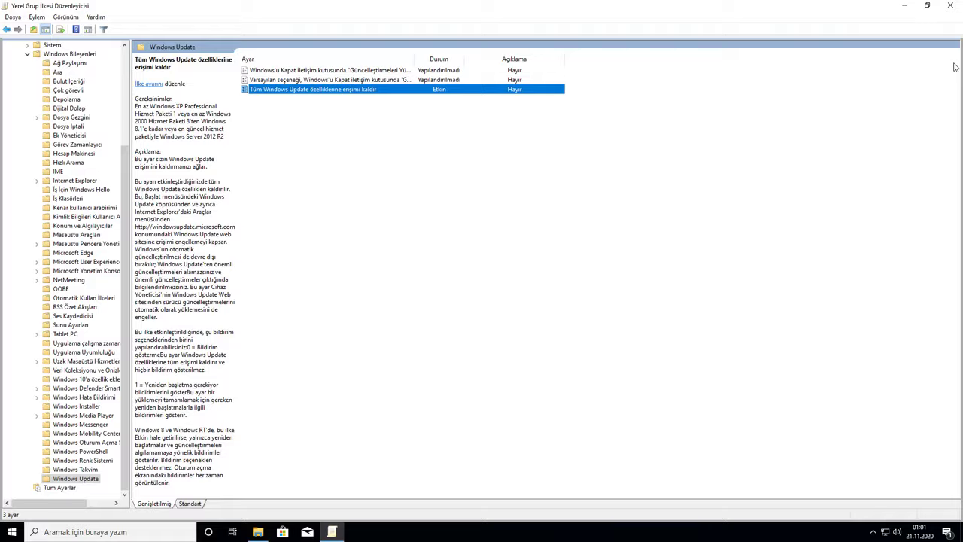
click(953, 7)
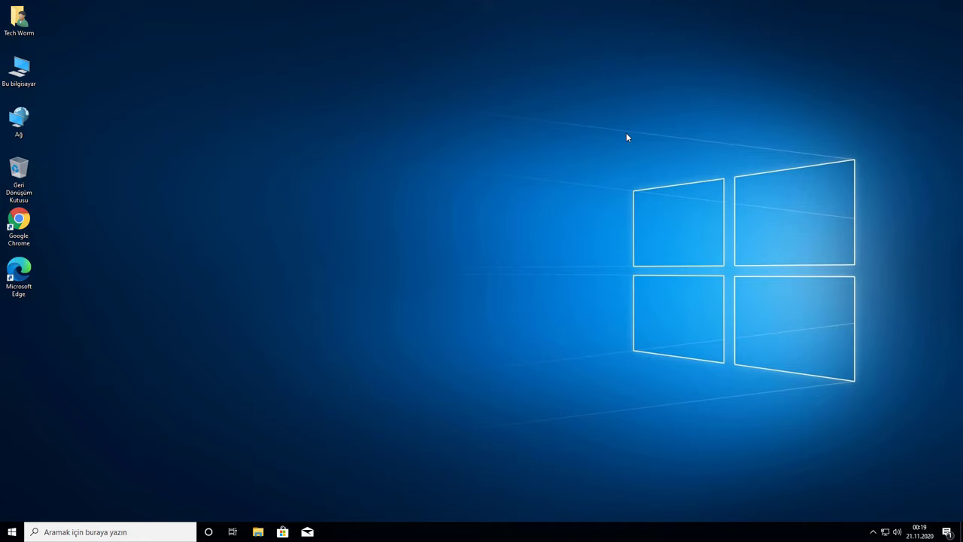
Launch the Registry Editor by running regedit and allow it to make changes to the device.
right_click(12, 532)
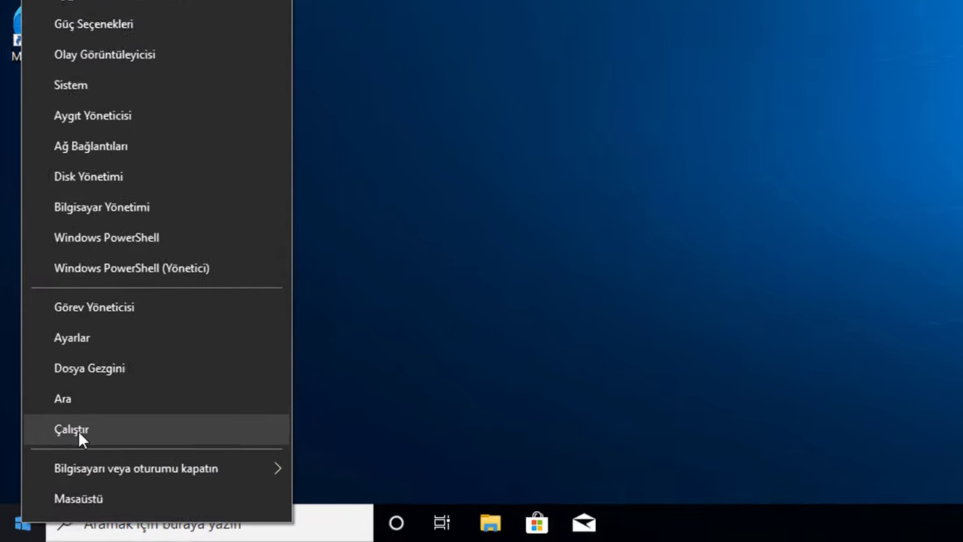
click(78, 431)
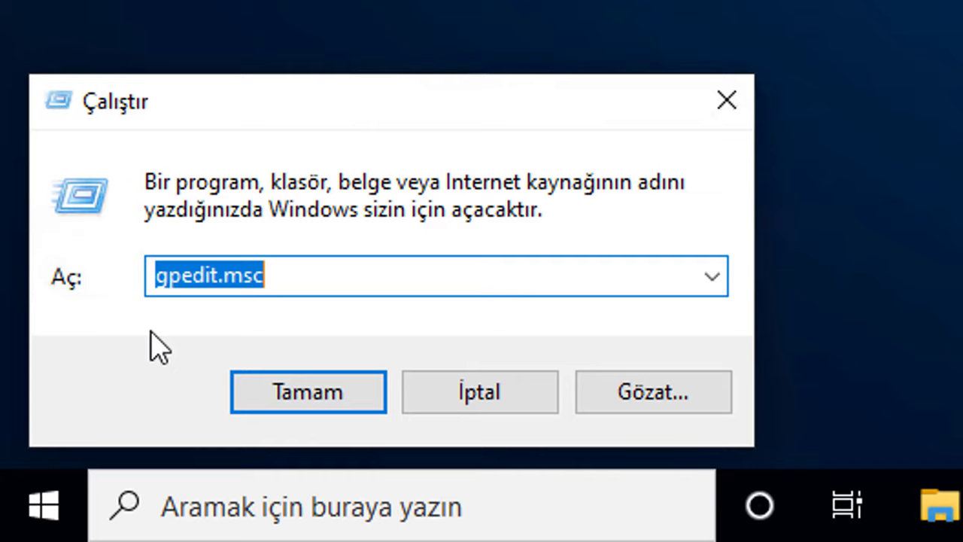
text(regedit)
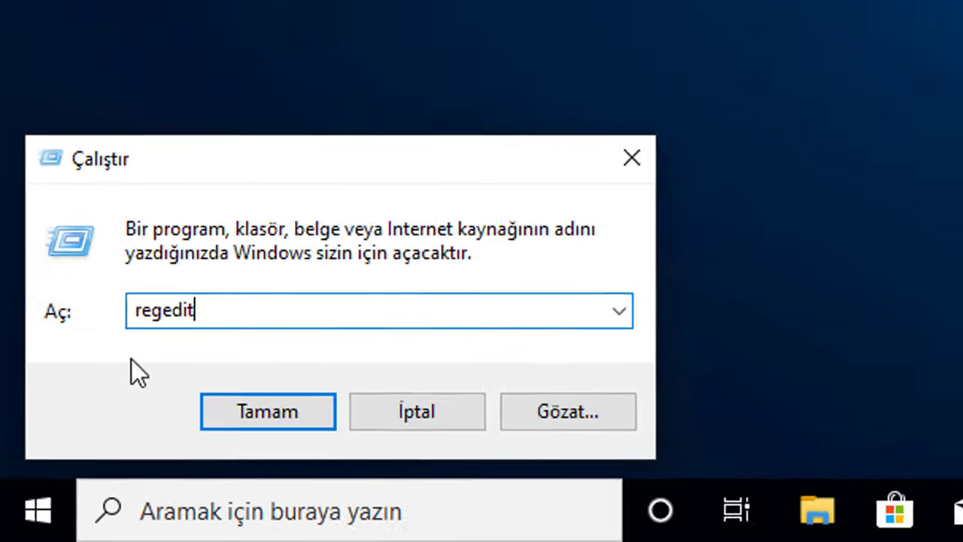
key(Return)
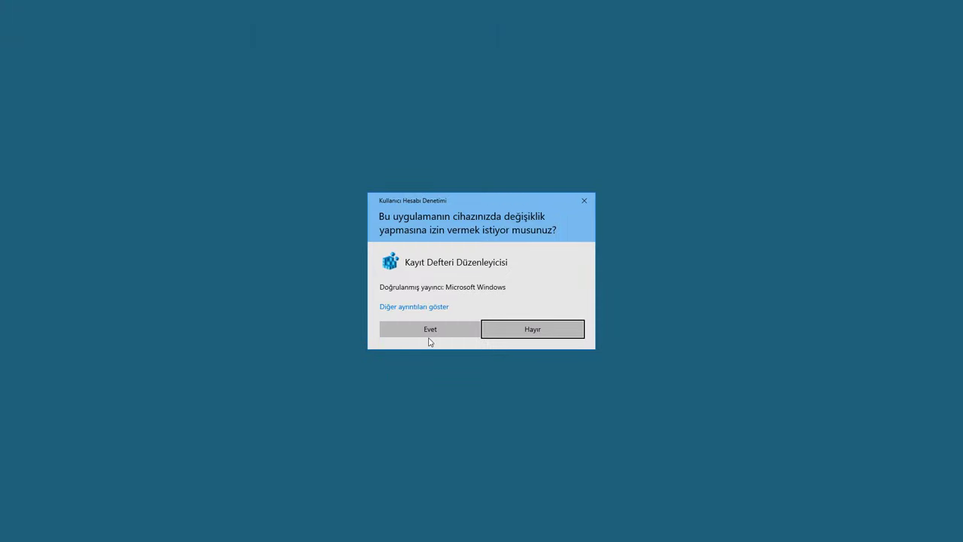
click(429, 330)
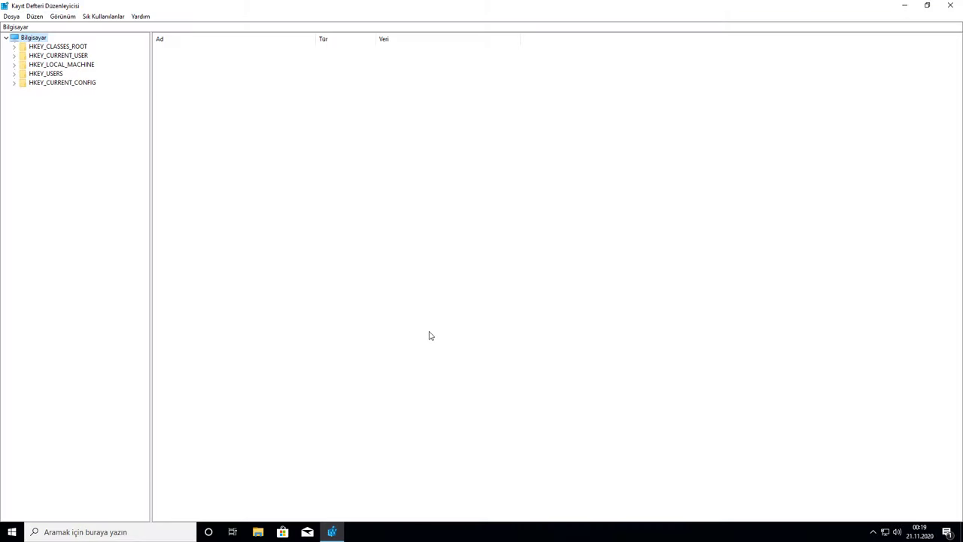
Open the registry key HKEY_LOCAL_MACHINE\SOFTWARE\Policies\Microsoft\Windows\WindowsUpdate.
click(47, 65)
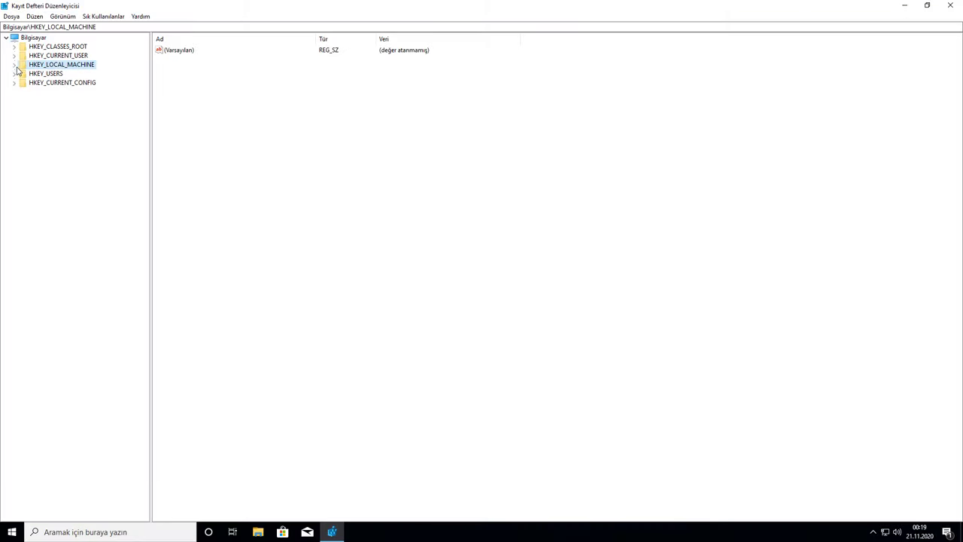
click(16, 67)
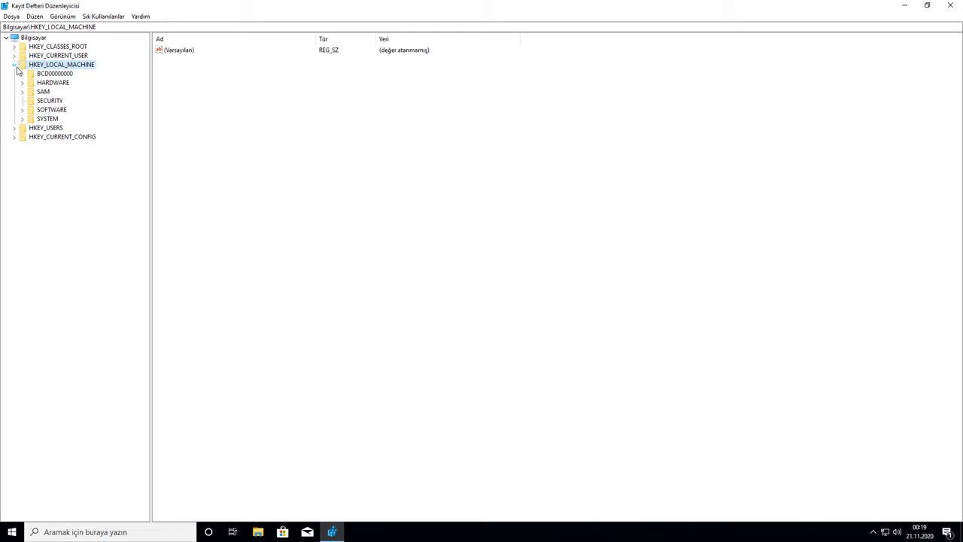
click(24, 111)
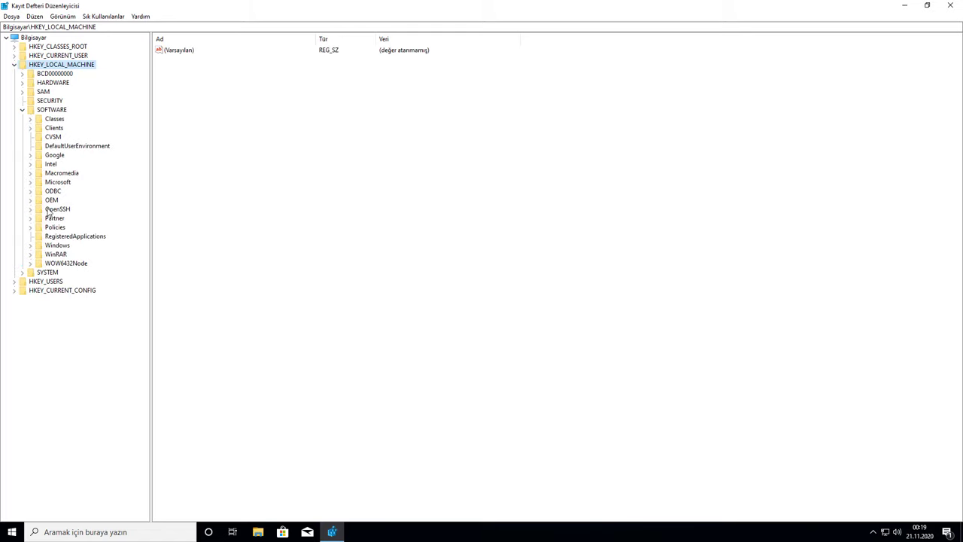
click(31, 228)
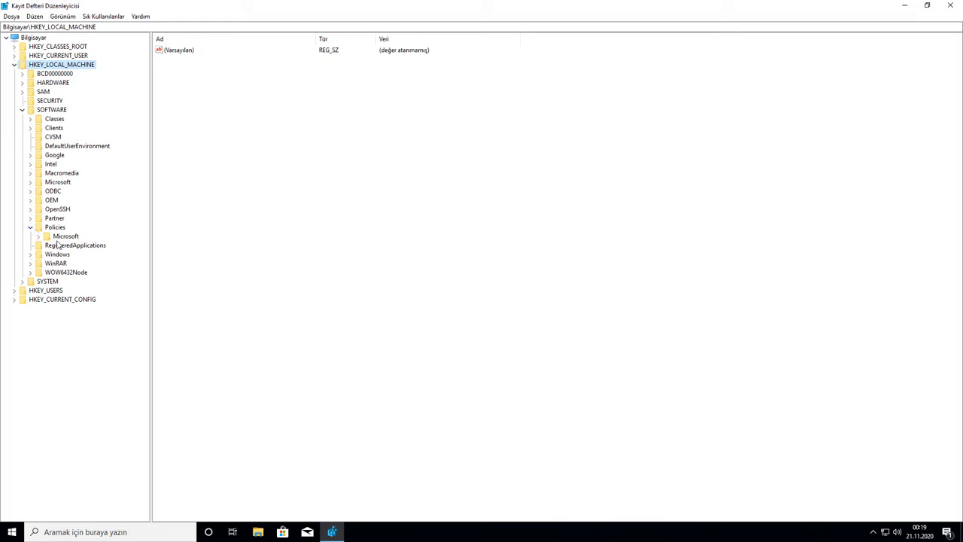
click(39, 237)
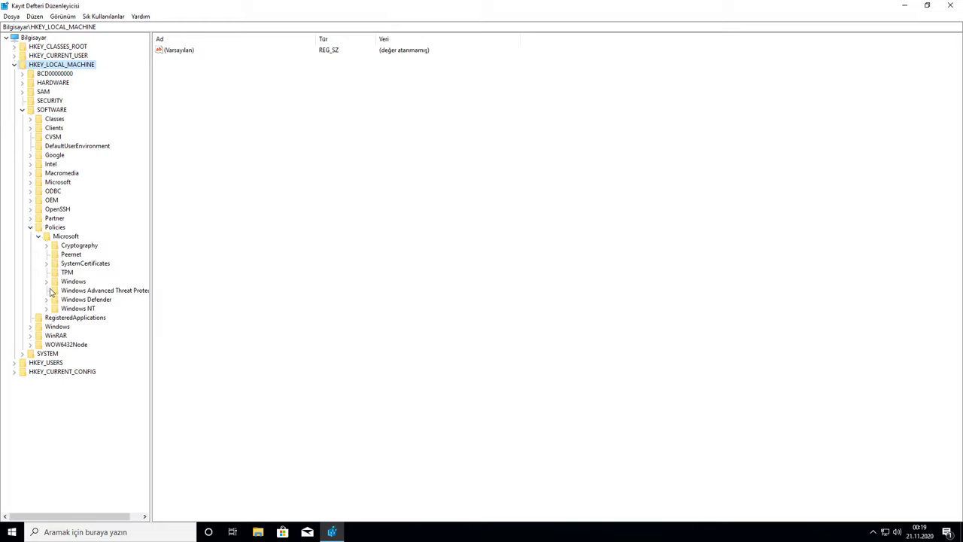
click(73, 282)
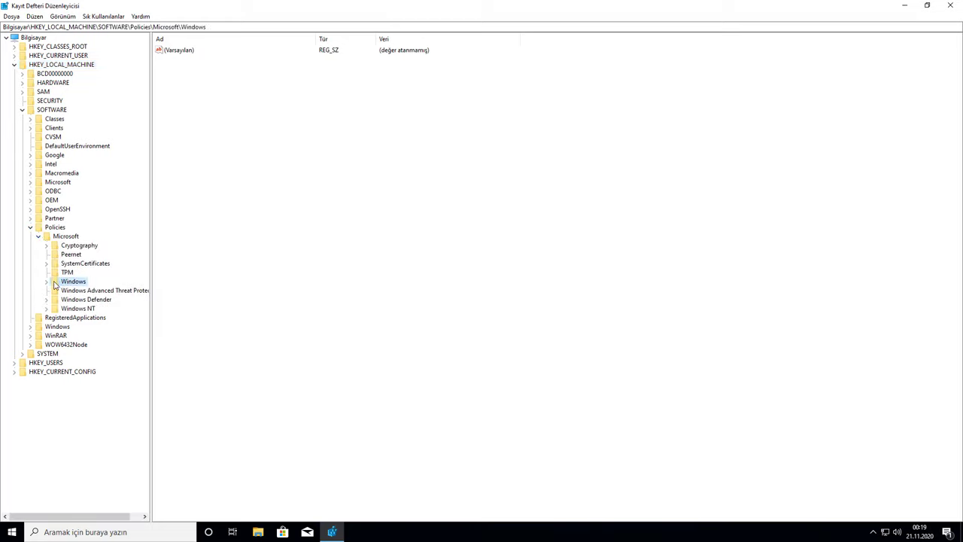
click(47, 281)
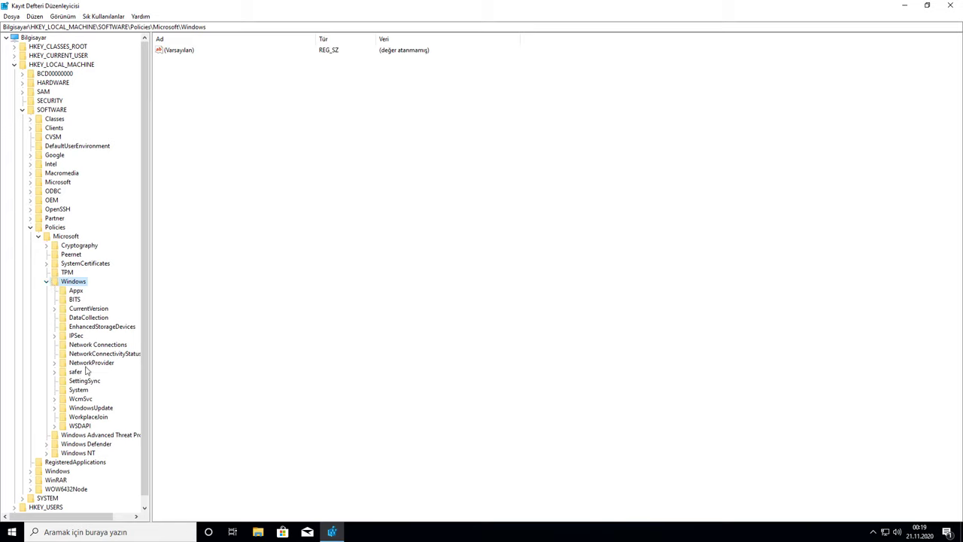
click(91, 408)
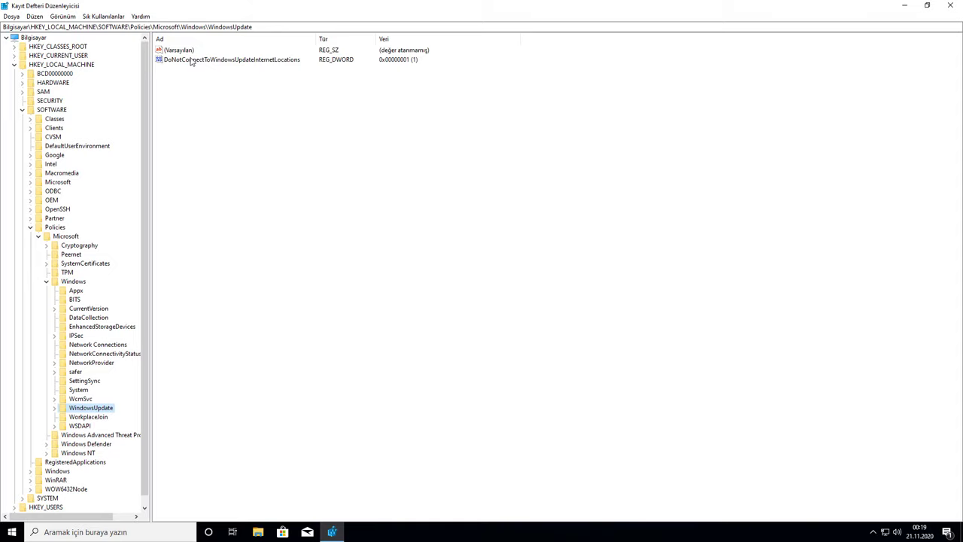
Check the value data of the DWORD DoNotConnectToWindowsUpdateInternetLocations, accept it and close the Registry Editor.
click(224, 60)
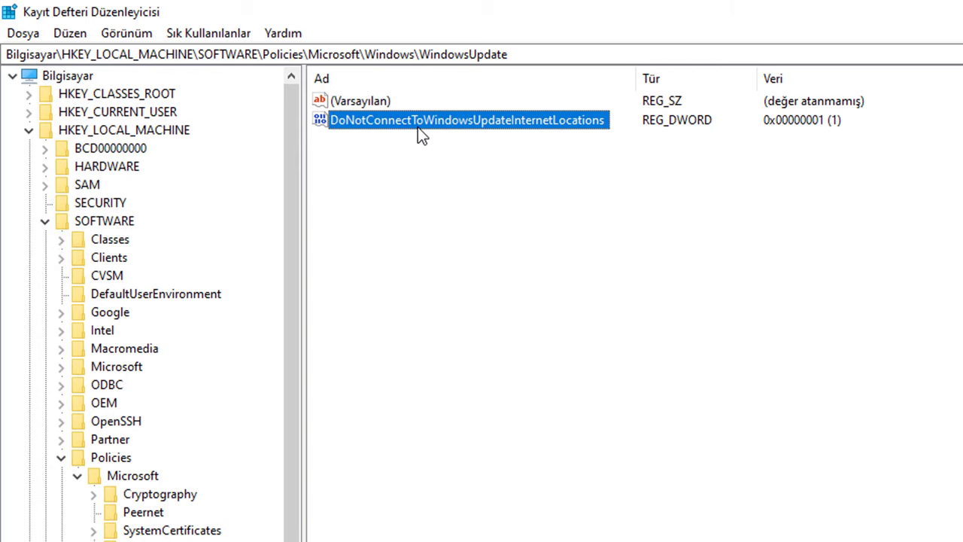
double_click(436, 123)
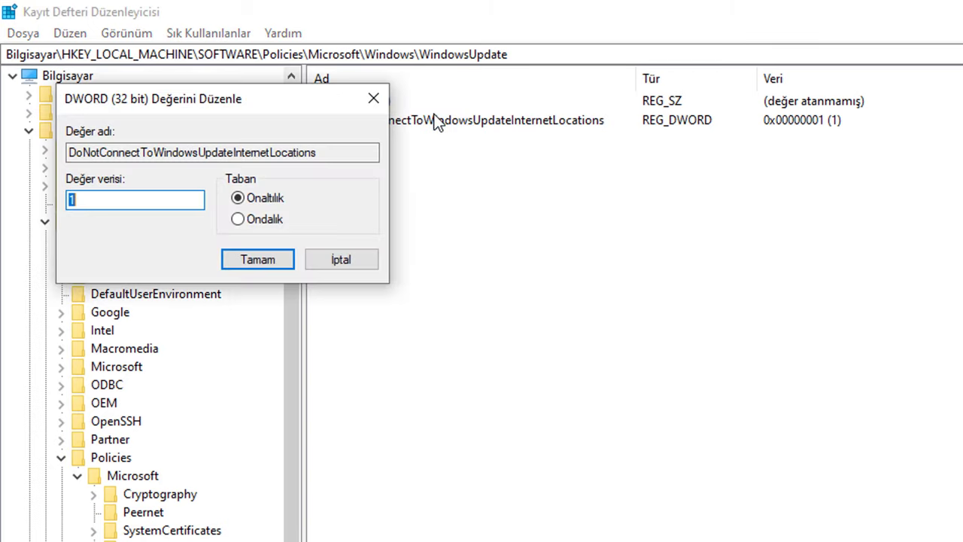
drag(153, 203, 31, 202)
click(253, 262)
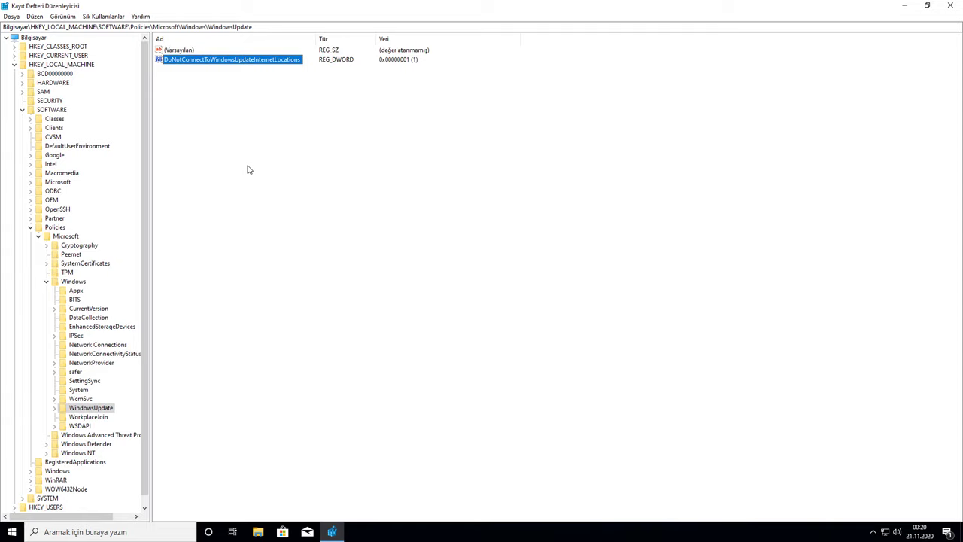
click(950, 5)
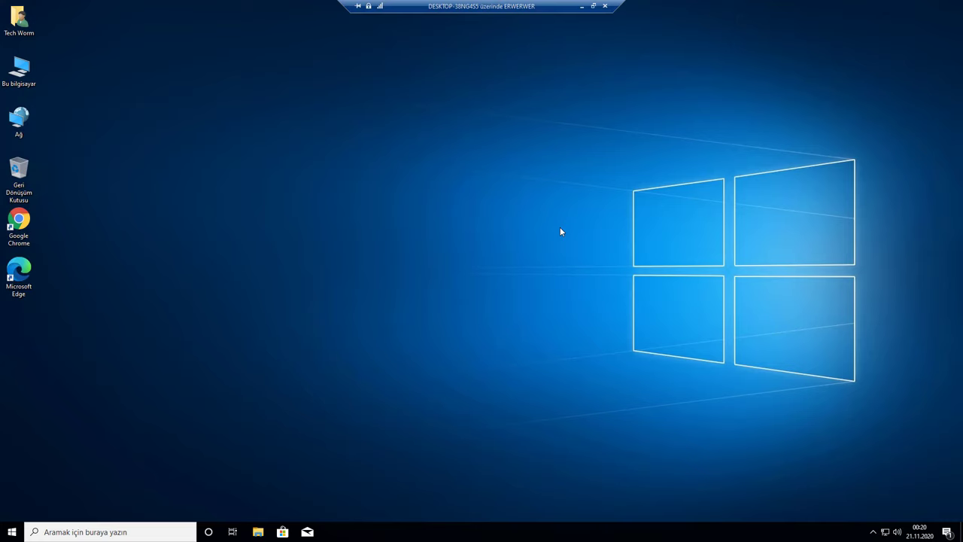